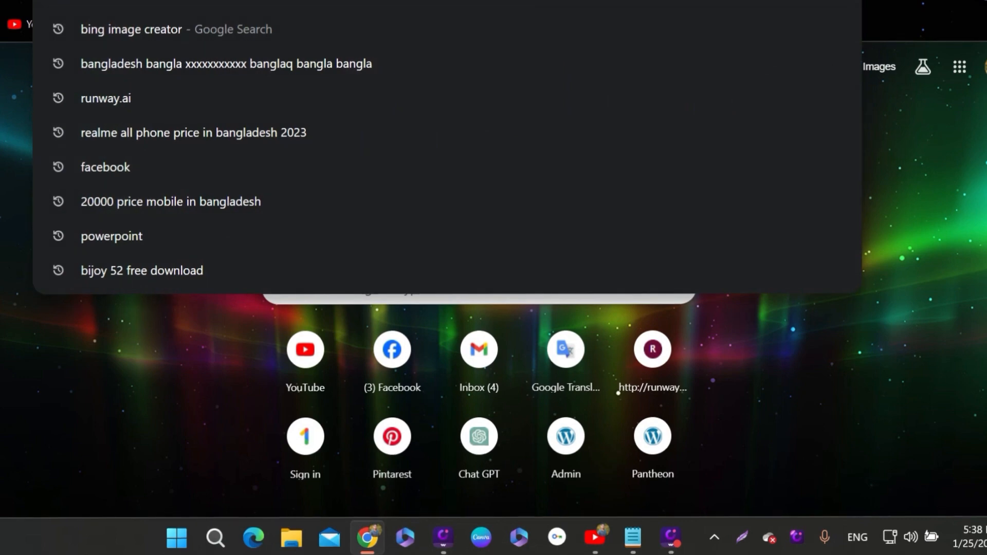
# - Open the Image Creator from Microsoft Designer page at bing.com/images/create
pyautogui.write('bin')
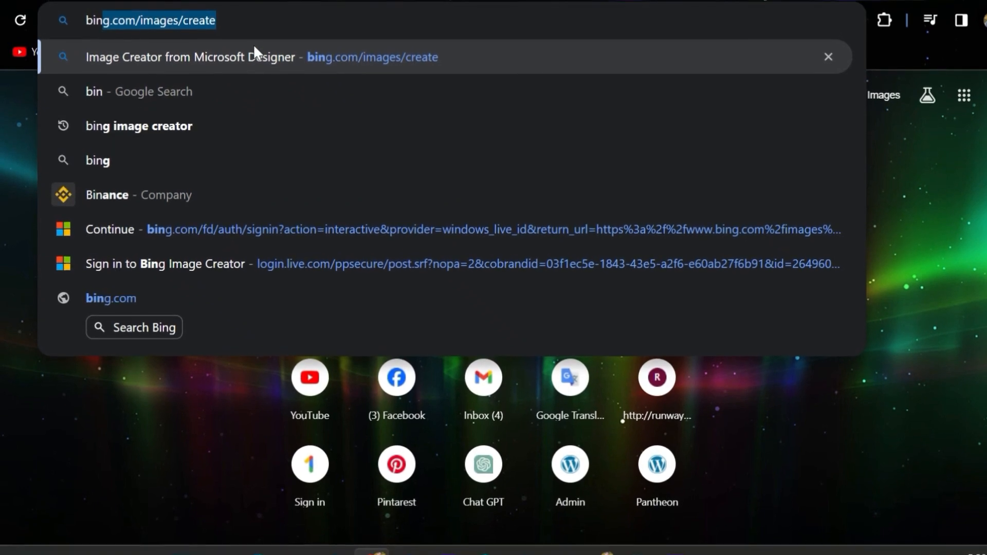
pyautogui.click(252, 55)
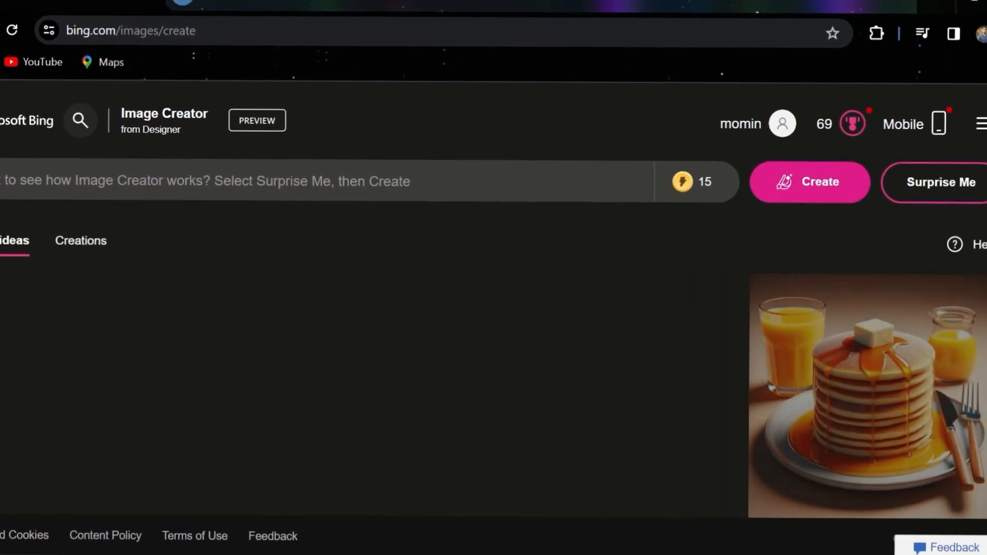
# - Search Google for "bing image creator" in a new browser tab
pyautogui.hotkey('ctrl', 't')
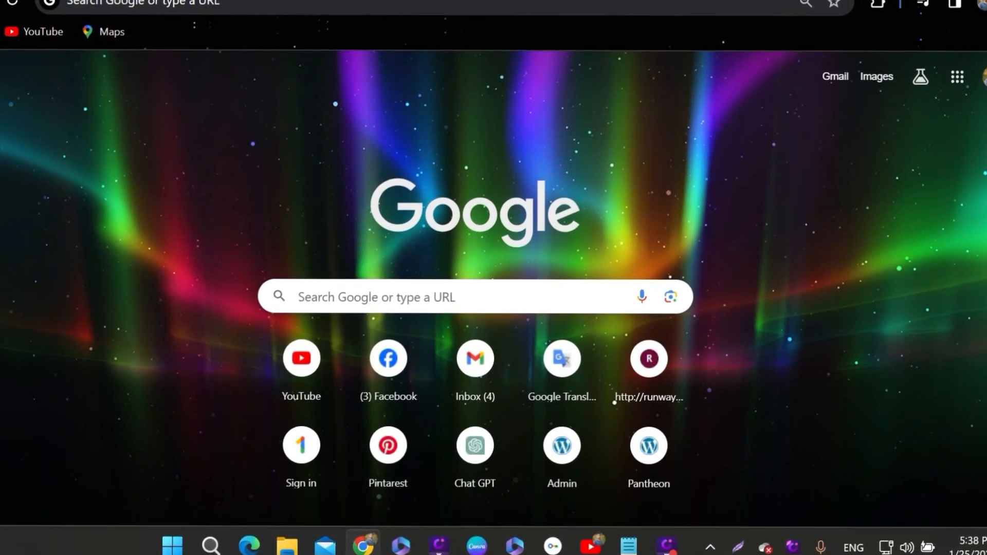
pyautogui.click(141, 3)
pyautogui.write('bing ')
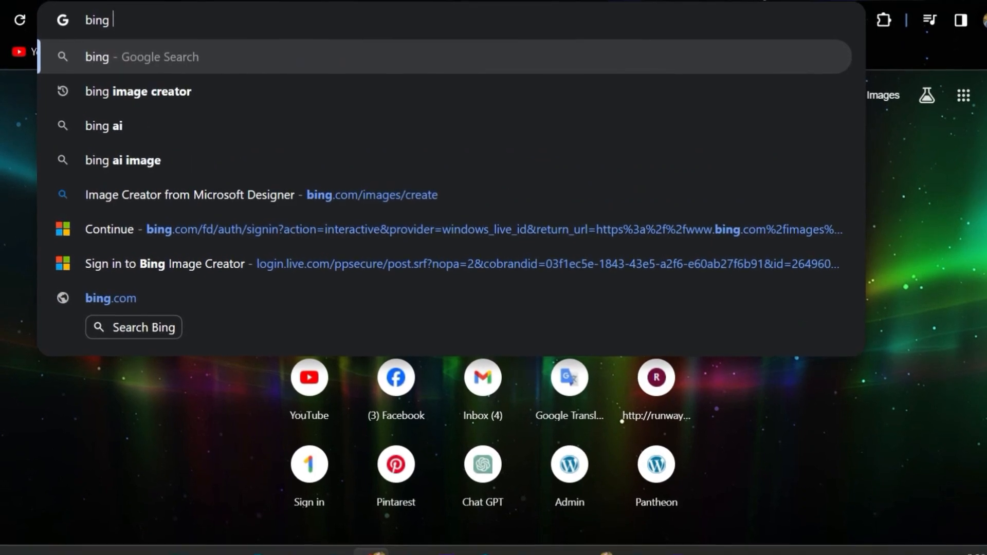
pyautogui.write('image creator')
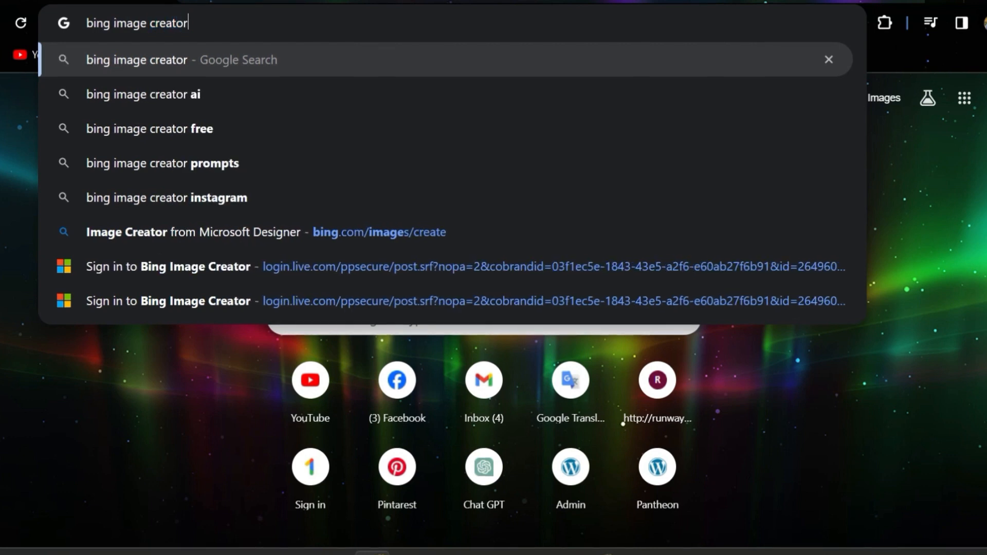
pyautogui.press('Return')
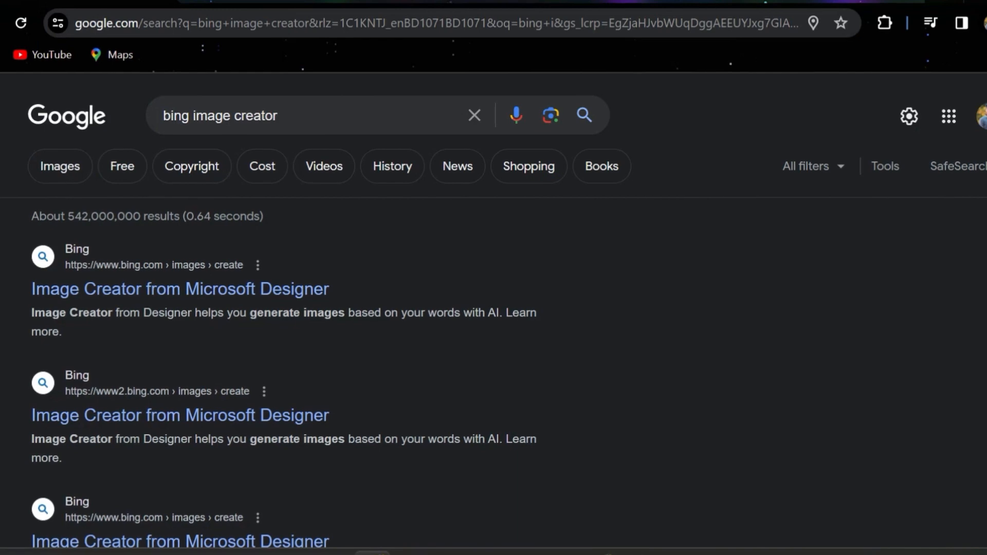
# - Look over the search results and open the first "Image Creator from Microsoft Designer" result
pyautogui.scroll(-10, 219, 396)
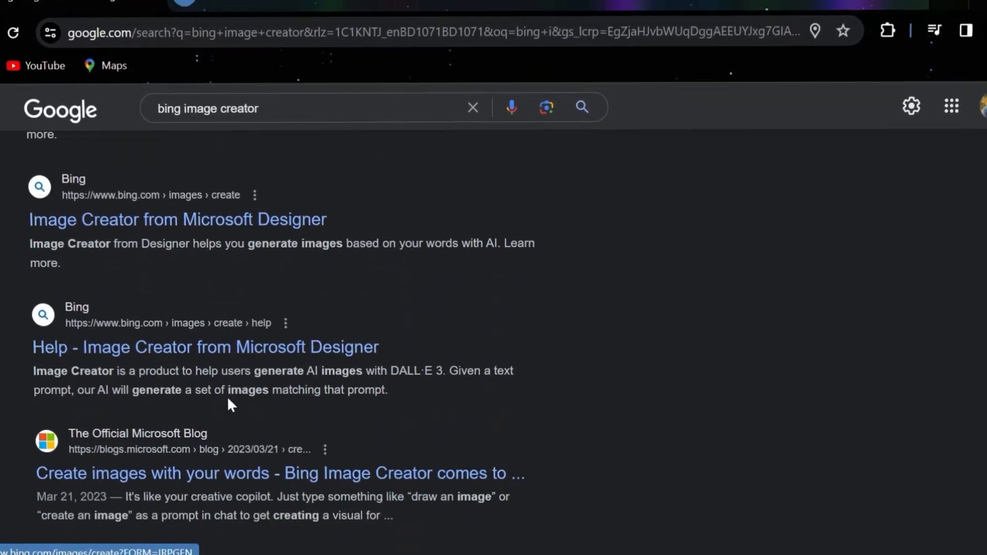
pyautogui.scroll(2, 232, 385)
pyautogui.scroll(-5, 234, 383)
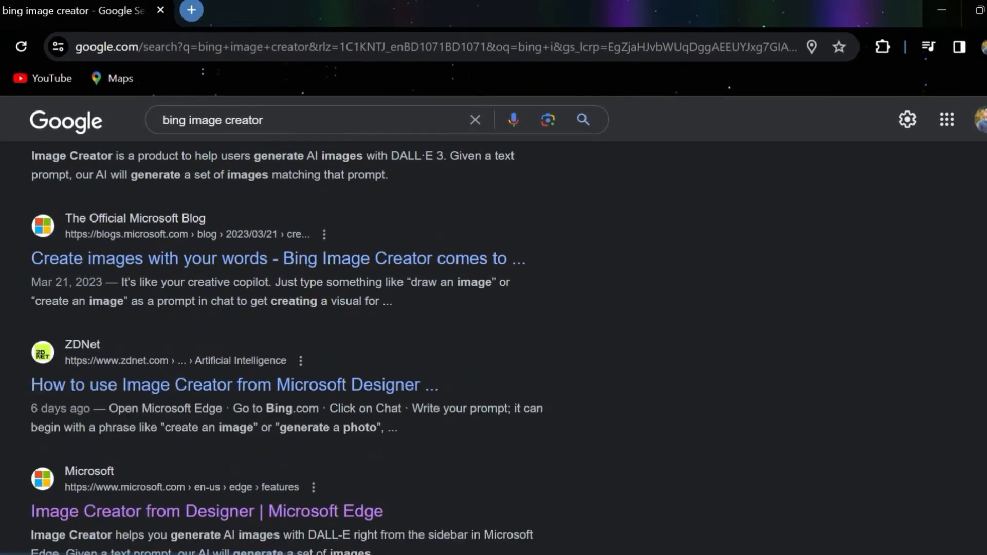
pyautogui.scroll(-2, 243, 381)
pyautogui.scroll(10, 243, 382)
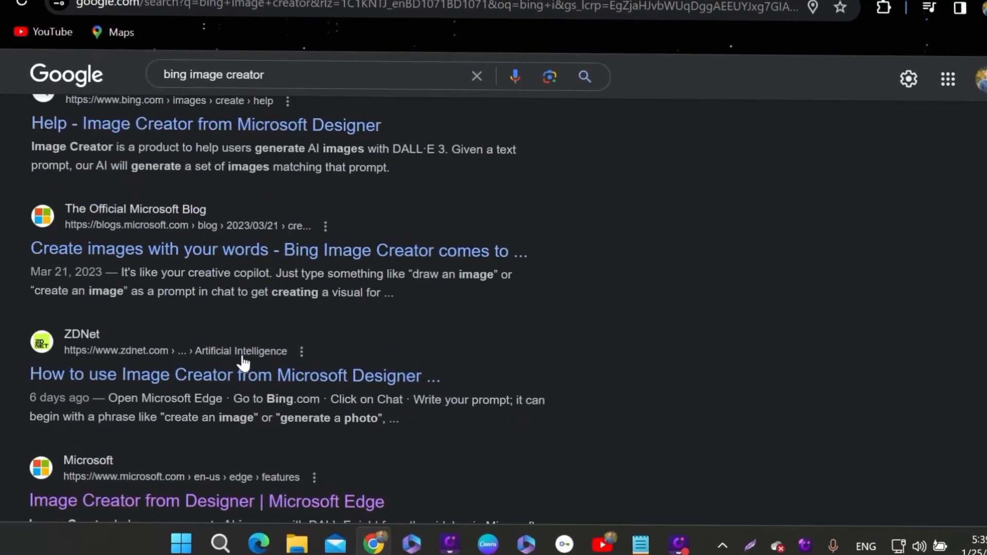
pyautogui.scroll(2, 242, 381)
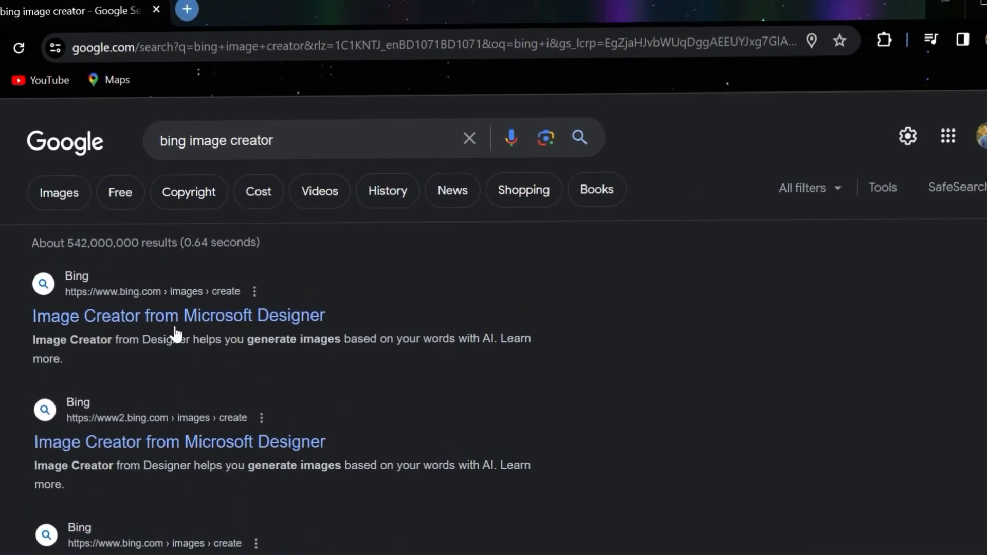
pyautogui.click(175, 299)
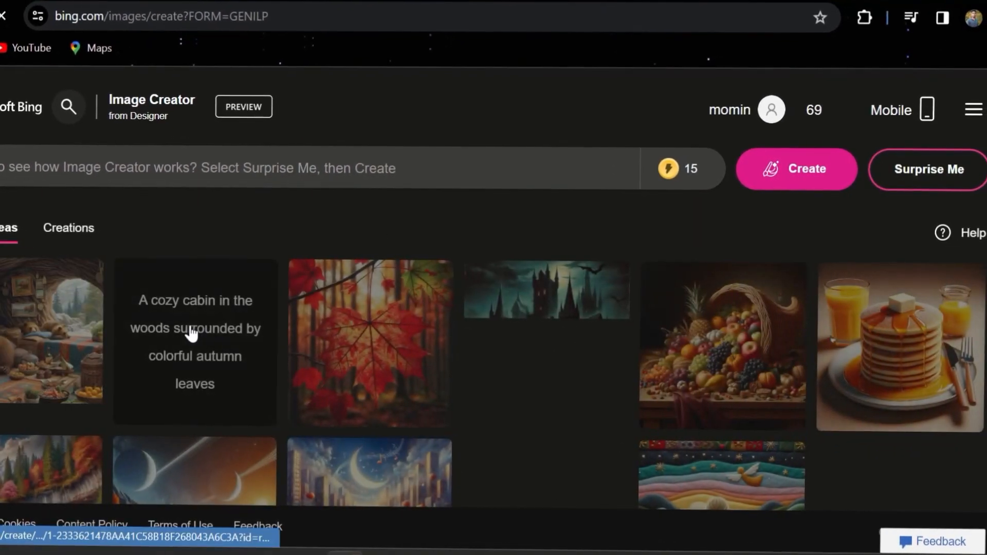
# - Look through the sample images in the Image Creator's ideas gallery
pyautogui.scroll(-3, 625, 360)
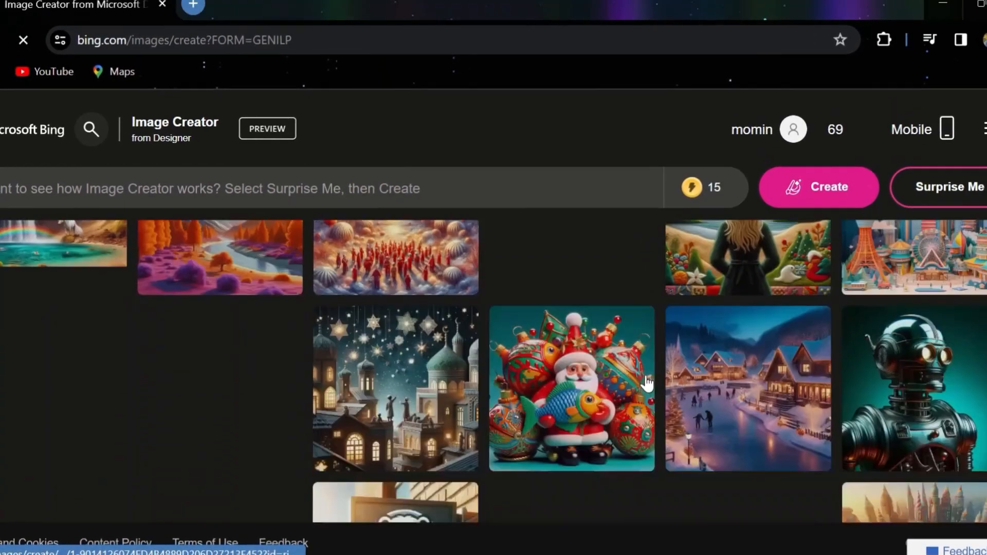
pyautogui.scroll(-3, 645, 370)
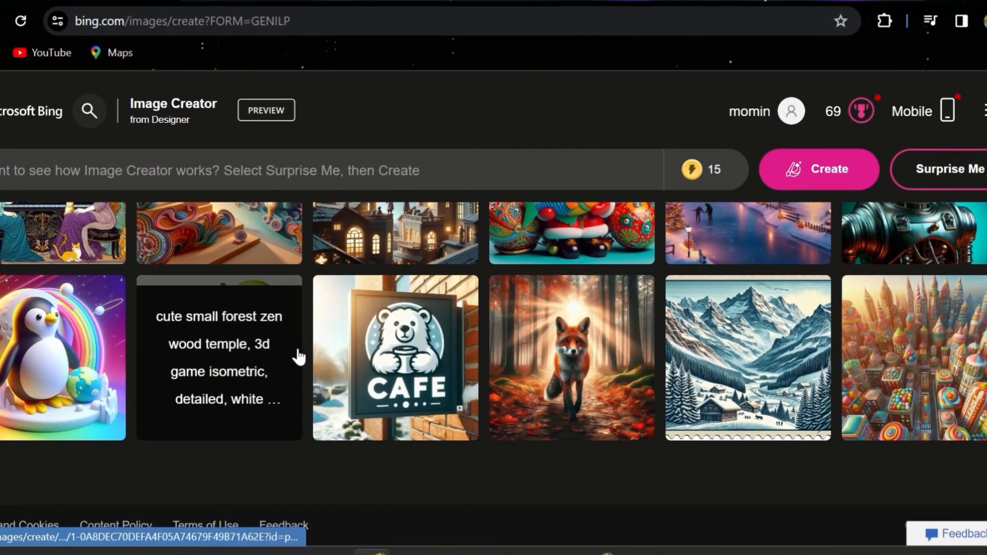
pyautogui.scroll(4, 297, 337)
pyautogui.scroll(1, 299, 341)
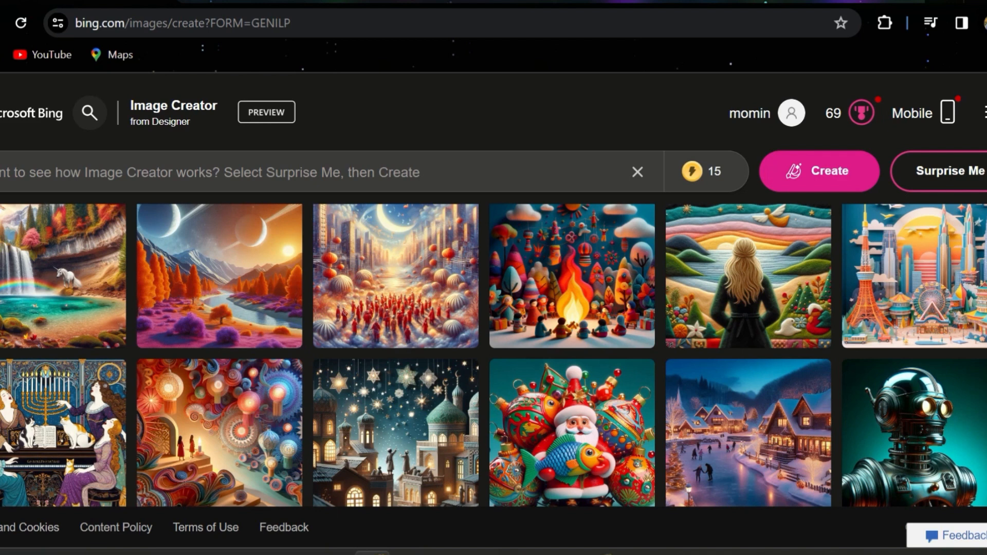
pyautogui.click(42, 172)
pyautogui.press('super')
pyautogui.click(535, 304)
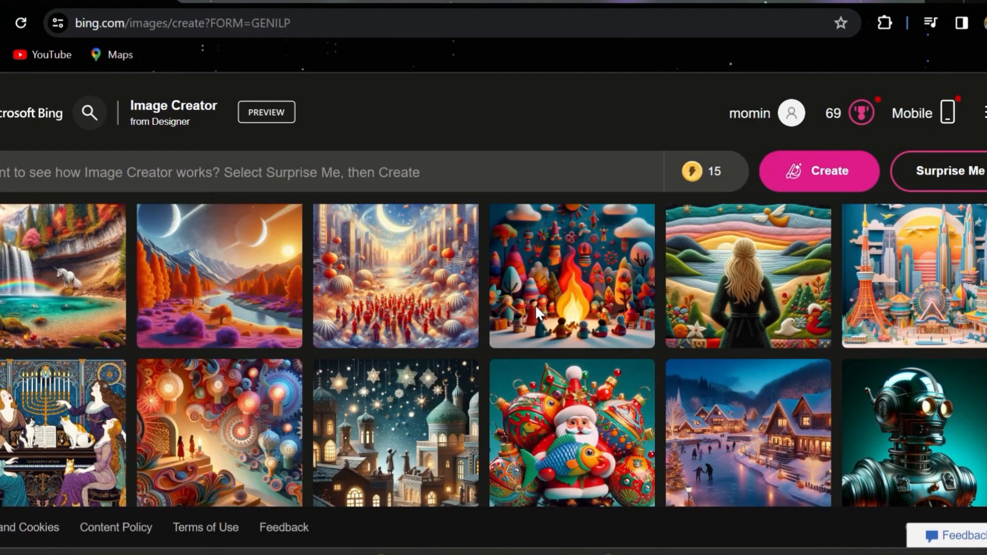
pyautogui.click(287, 110)
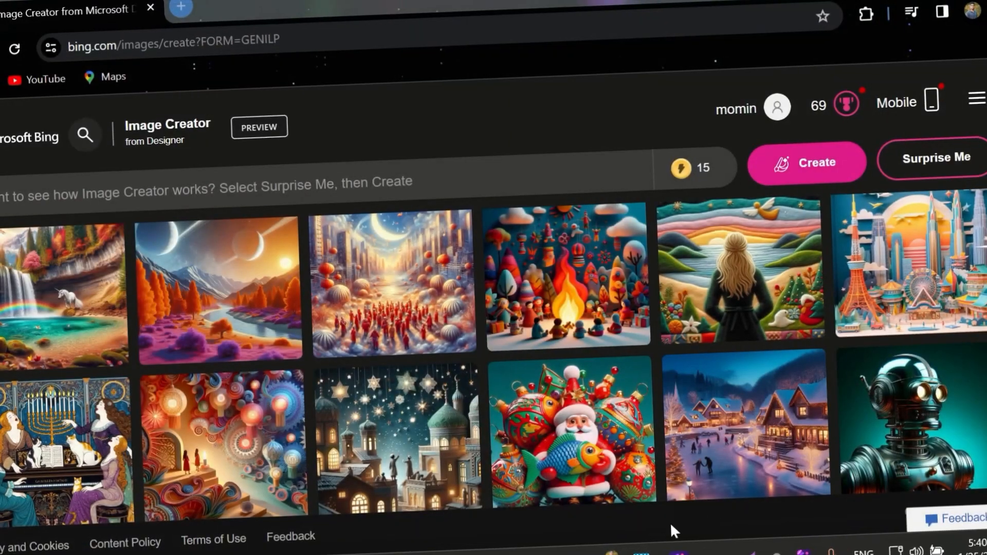
# - Switch to the Notepad note and copy the 3D illusion prompt about a boy in a black shirt on a wingback chair
pyautogui.moveTo(639, 550)
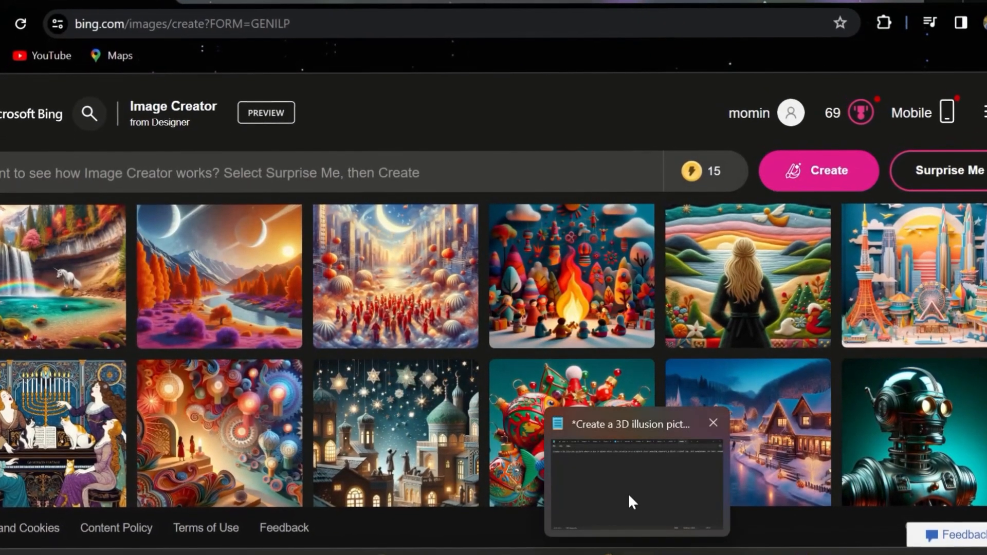
pyautogui.click(632, 503)
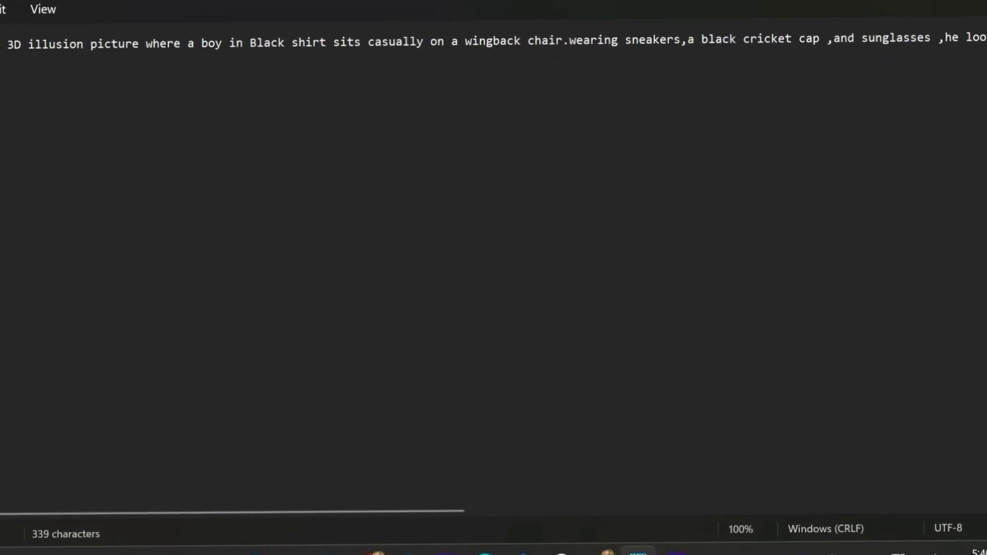
pyautogui.moveTo(188, 61); pyautogui.dragTo(760, 82)
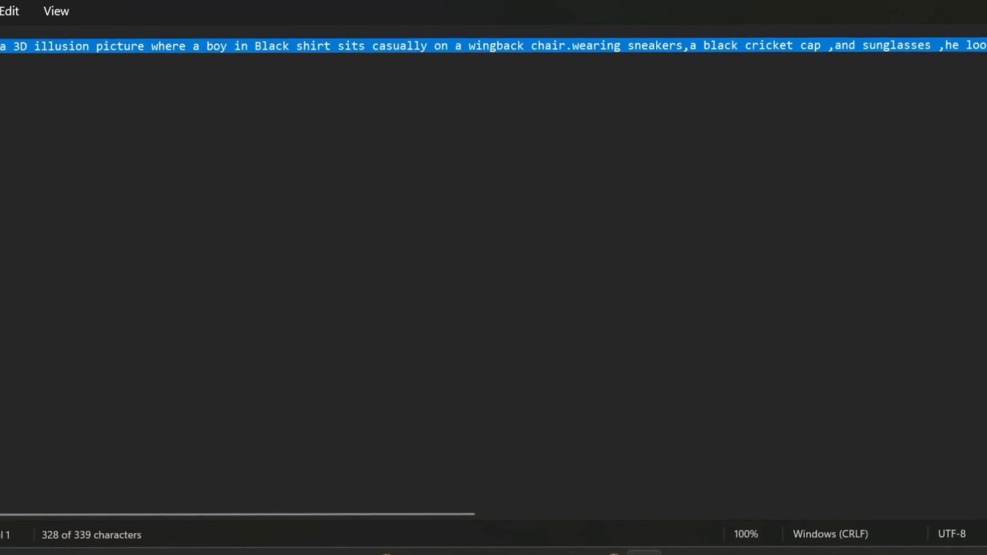
pyautogui.rightClick(805, 49)
pyautogui.click(591, 154)
# - Return to Image Creator, paste the copied 3D illusion prompt as the image description, and generate the images
pyautogui.click(846, 4)
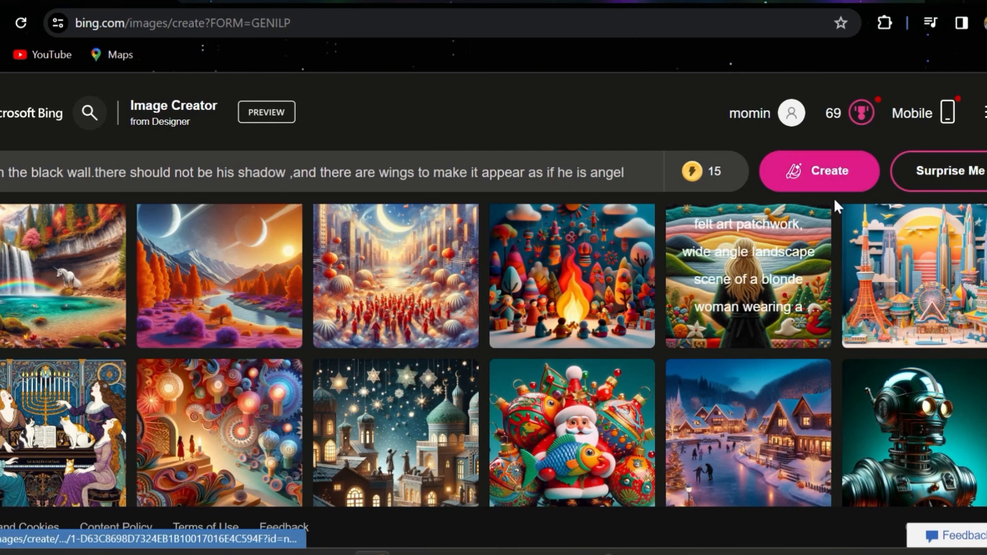
pyautogui.click(816, 173)
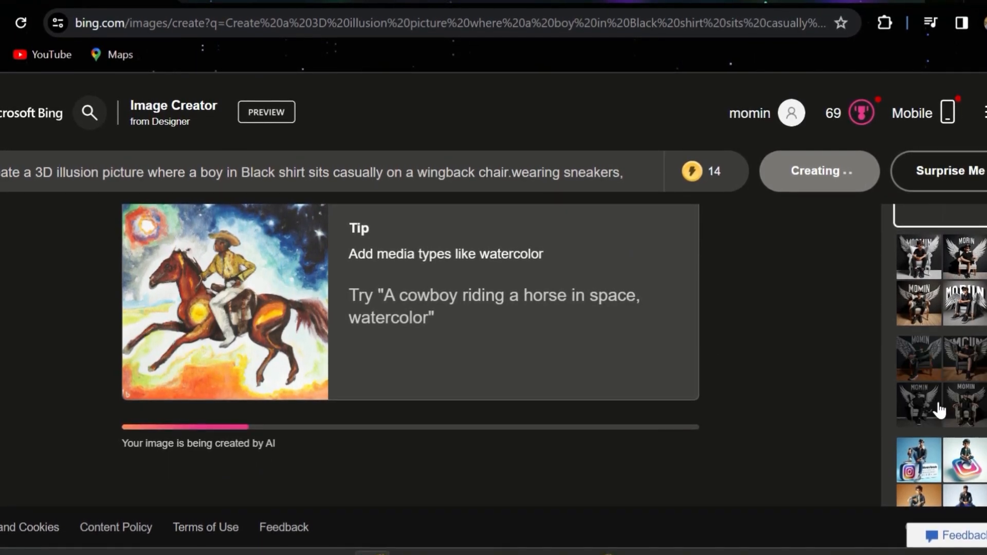
# - Look through the recent creations while the new images are being generated
pyautogui.scroll(3, 938, 406)
pyautogui.scroll(-3, 941, 398)
pyautogui.scroll(3, 939, 391)
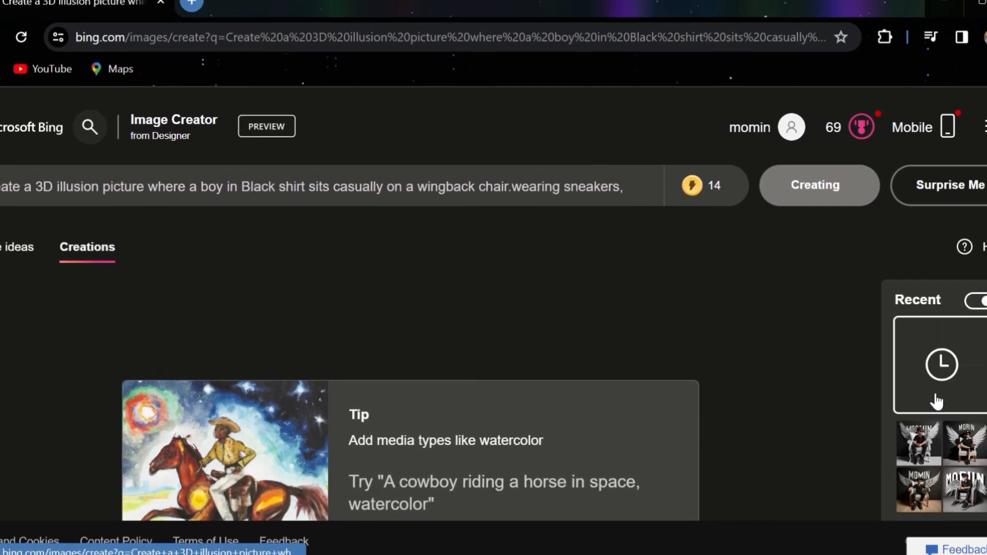
pyautogui.scroll(-5, 927, 458)
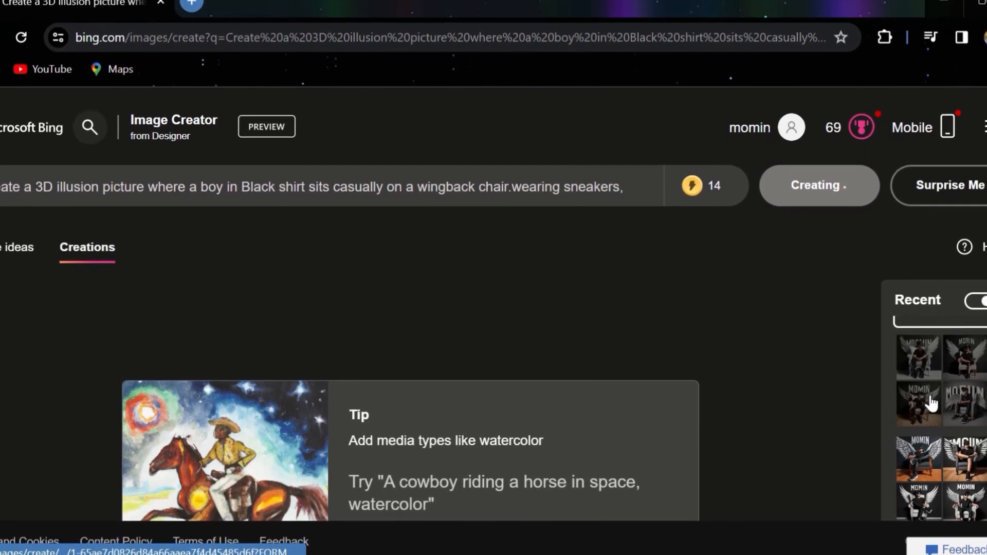
pyautogui.scroll(-3, 946, 439)
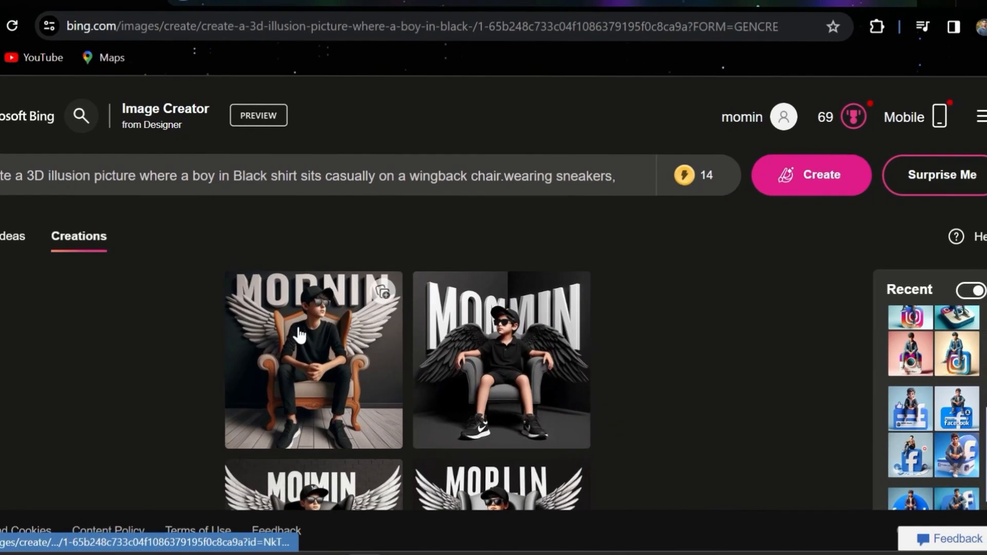
# - Open the generated image of the boy on the wood-framed armchair with white wings and download it
pyautogui.scroll(-2, 501, 355)
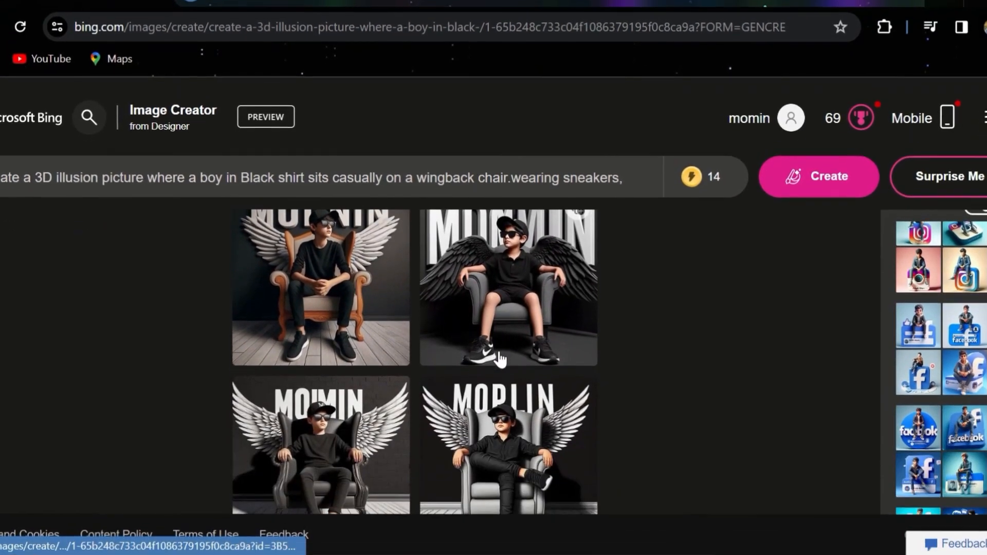
pyautogui.click(306, 329)
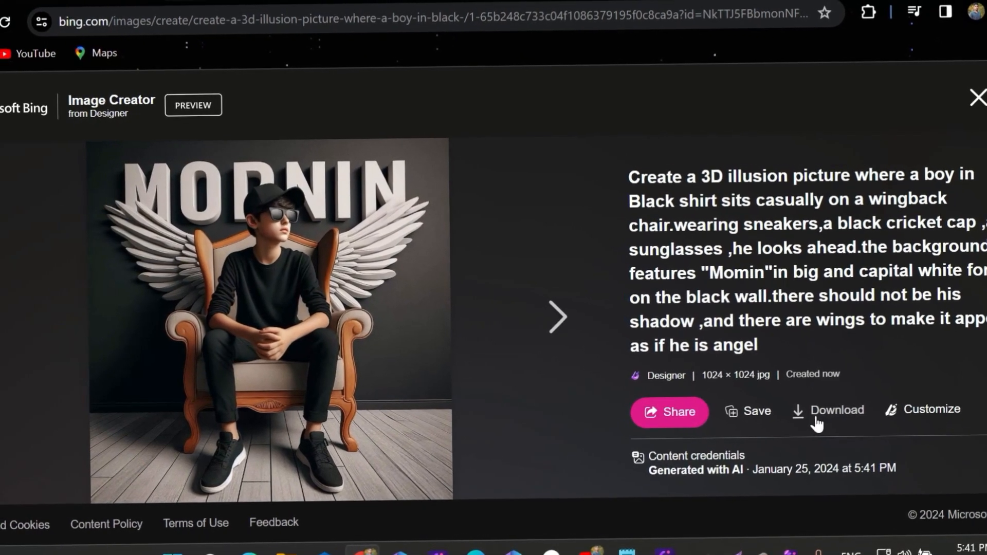
pyautogui.click(818, 425)
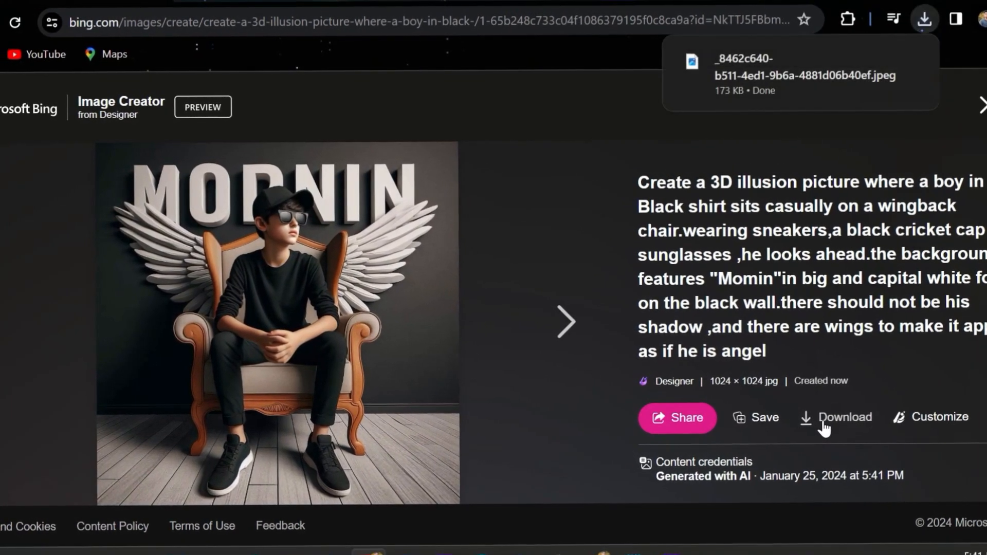
# - Advance to the image of the boy sitting cross-legged on a grey armchair, download it, and close the image view
pyautogui.click(565, 323)
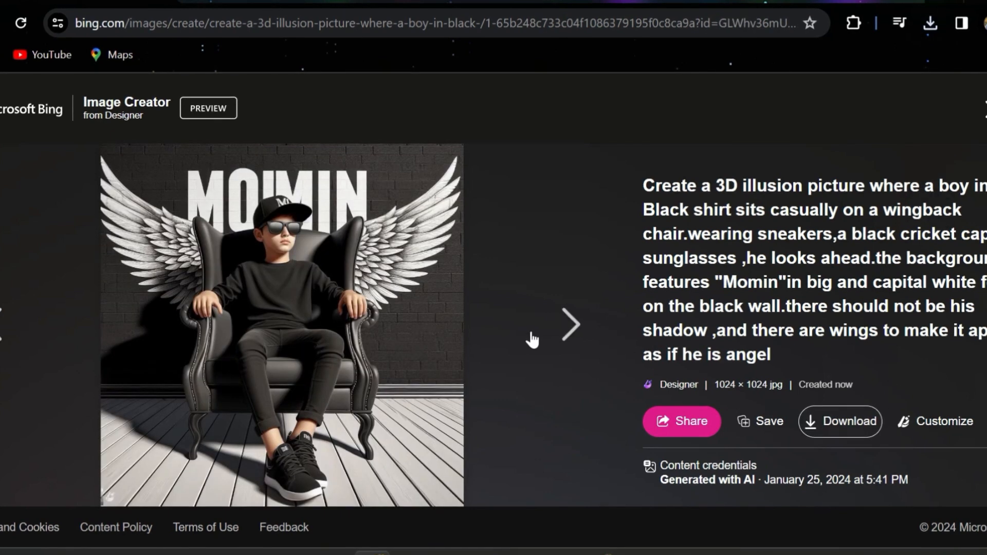
pyautogui.click(565, 338)
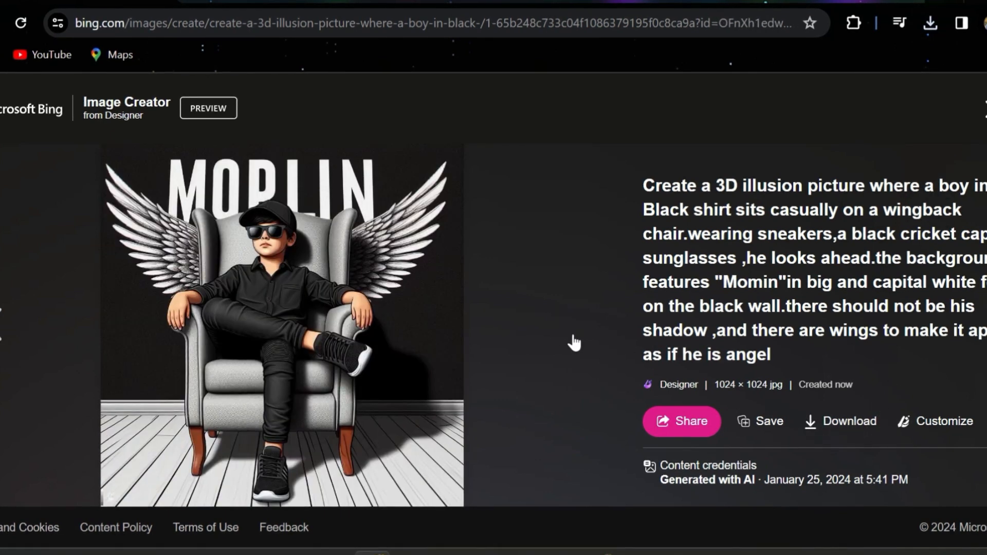
pyautogui.click(839, 419)
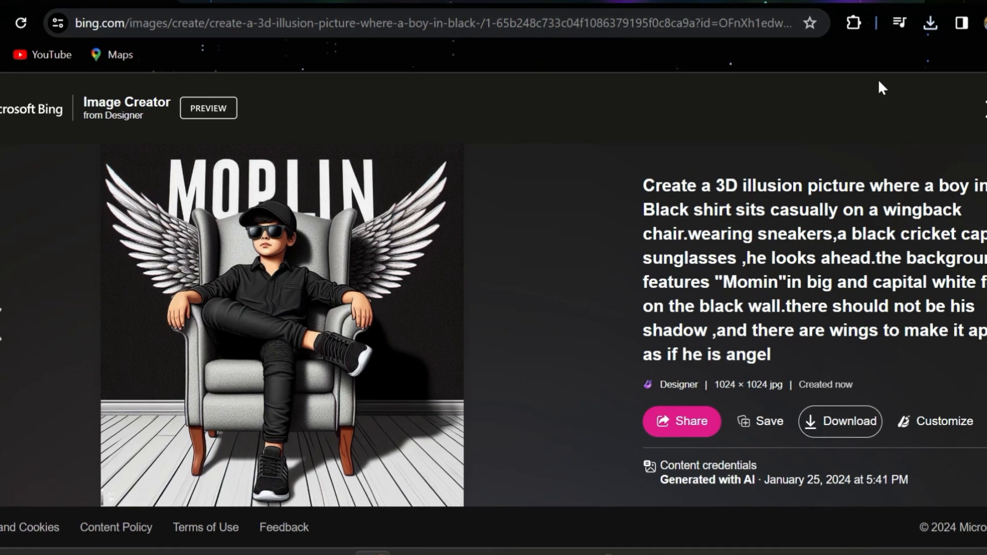
pyautogui.click(983, 109)
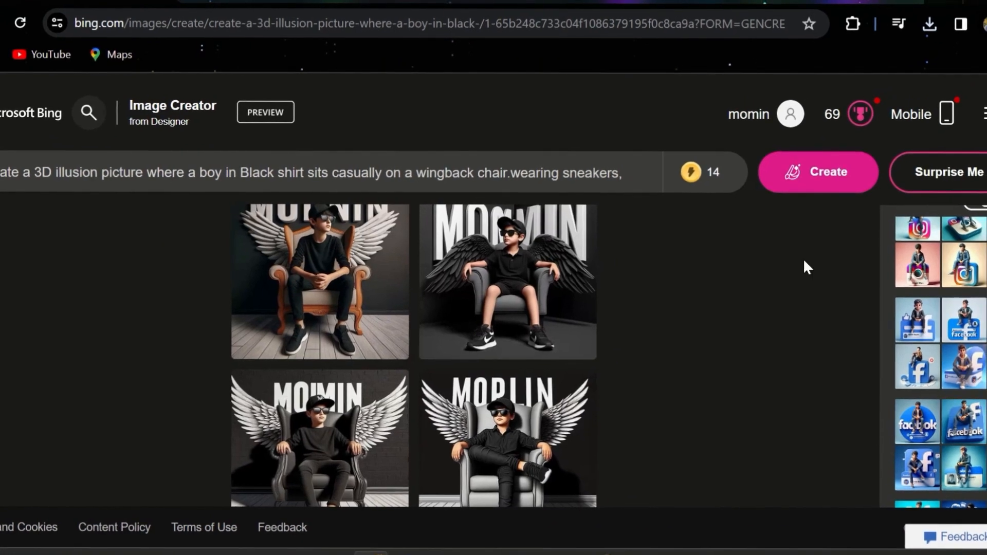